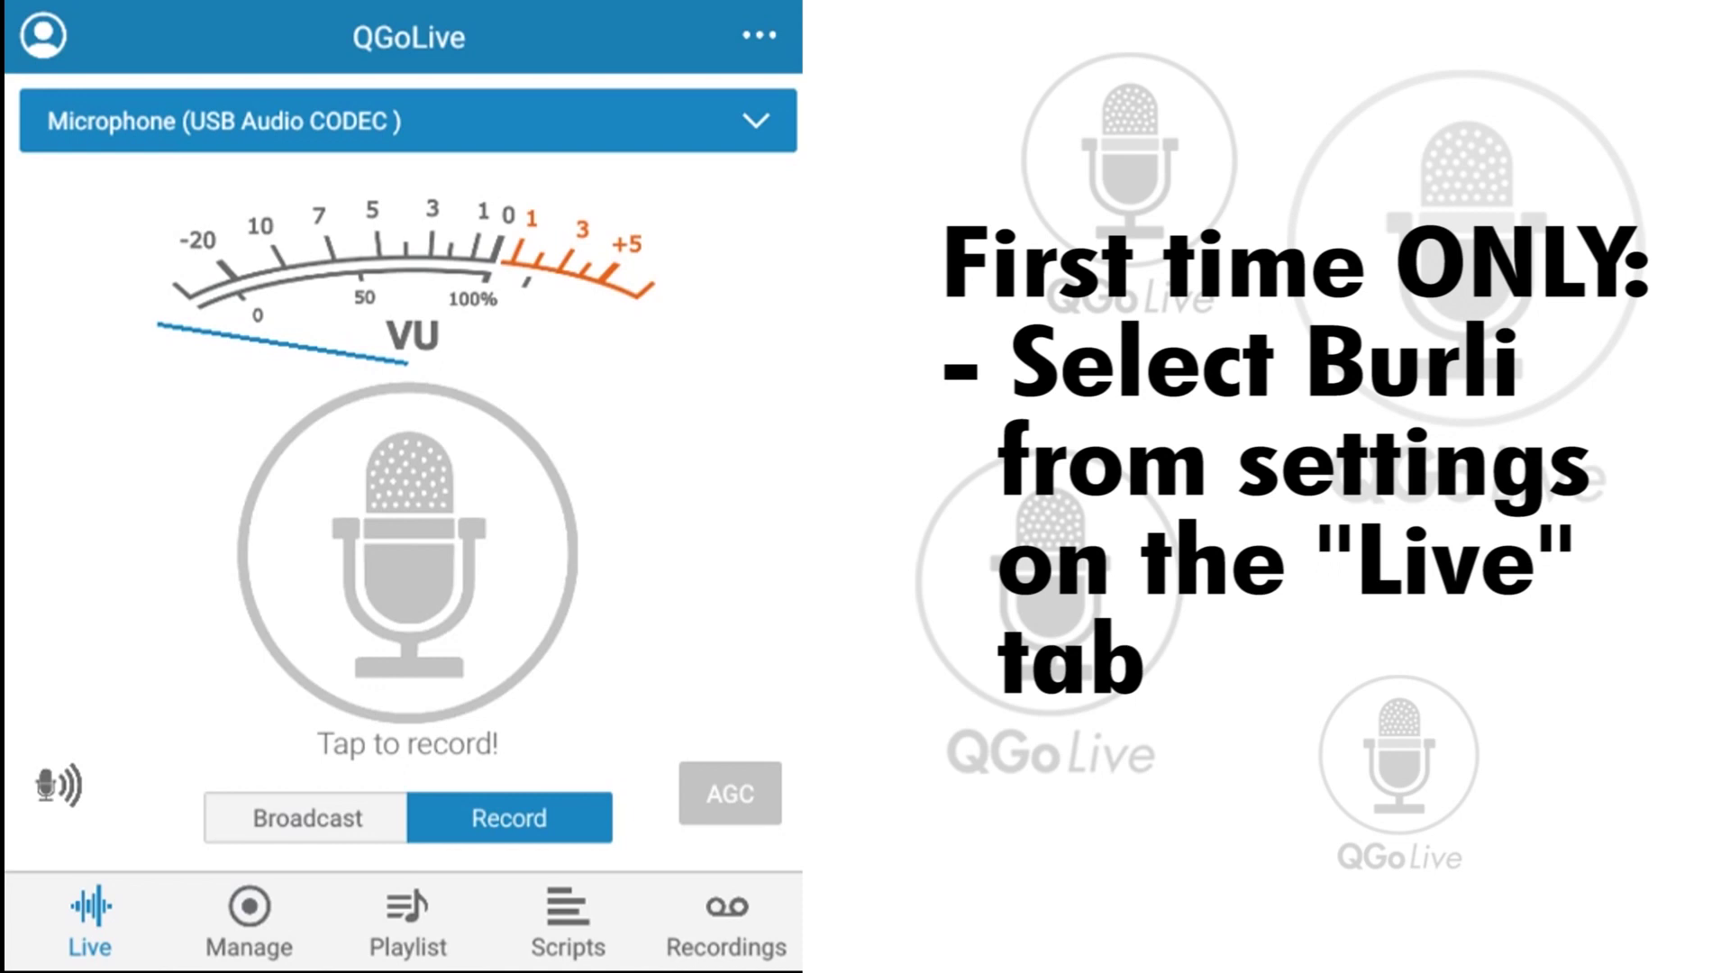
# Choose Burli as the FTP export format in Settings
pyautogui.click(760, 36)
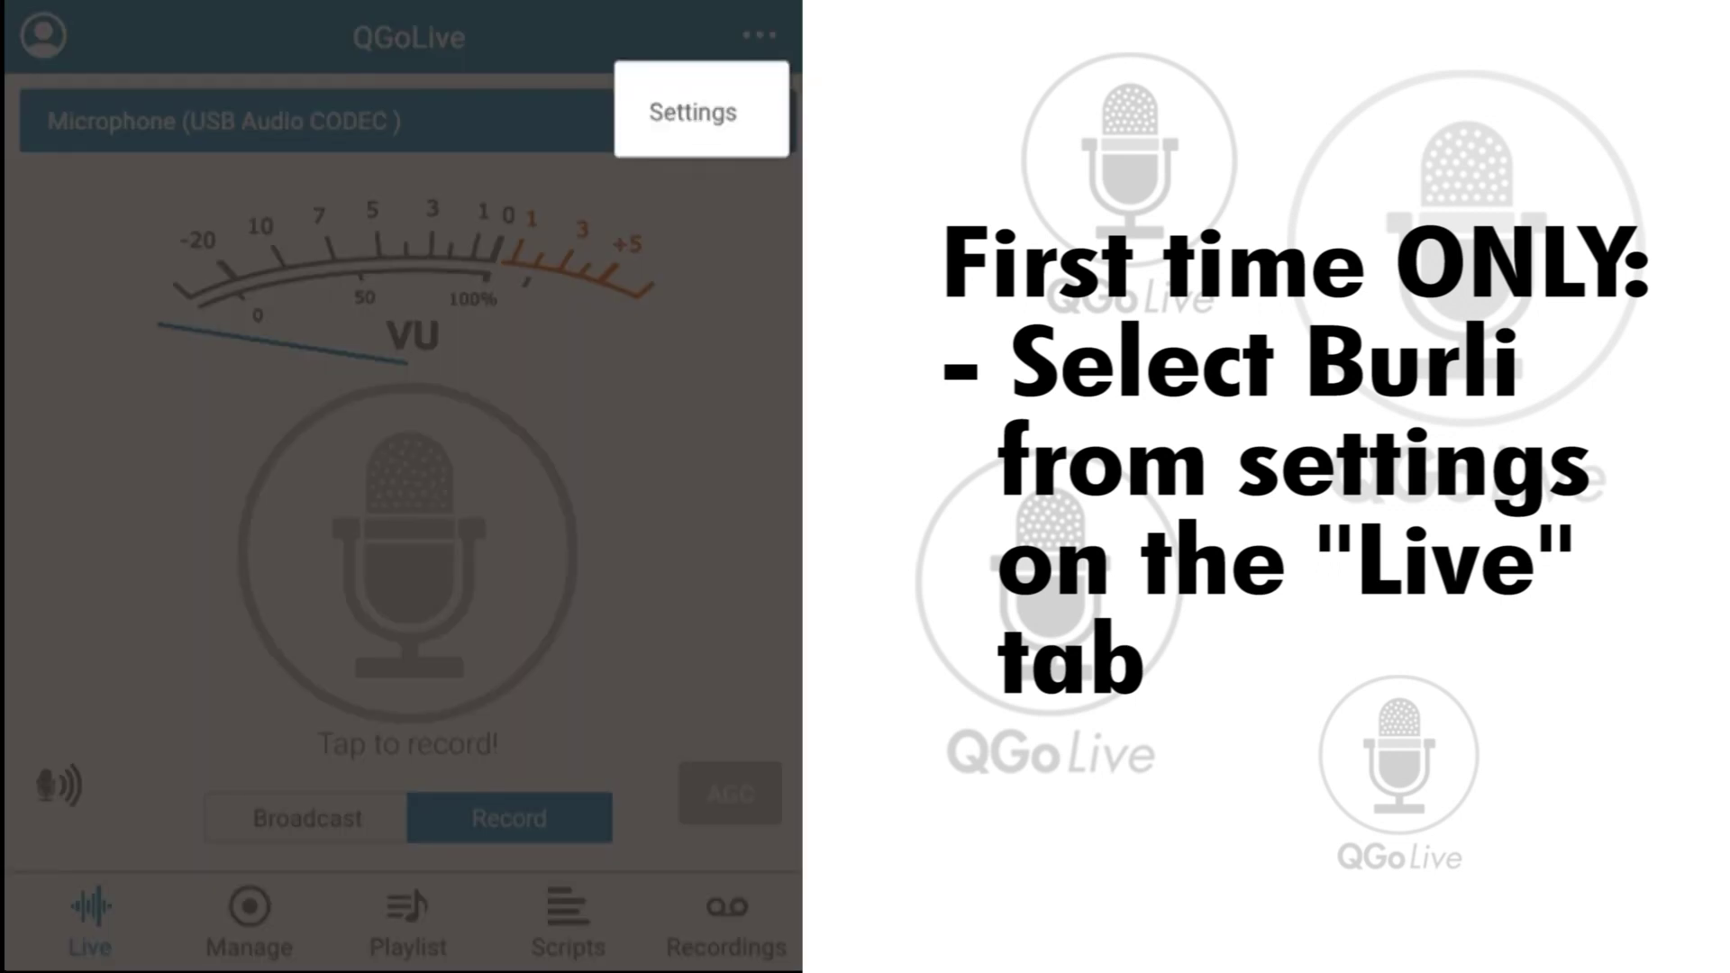
pyautogui.click(693, 112)
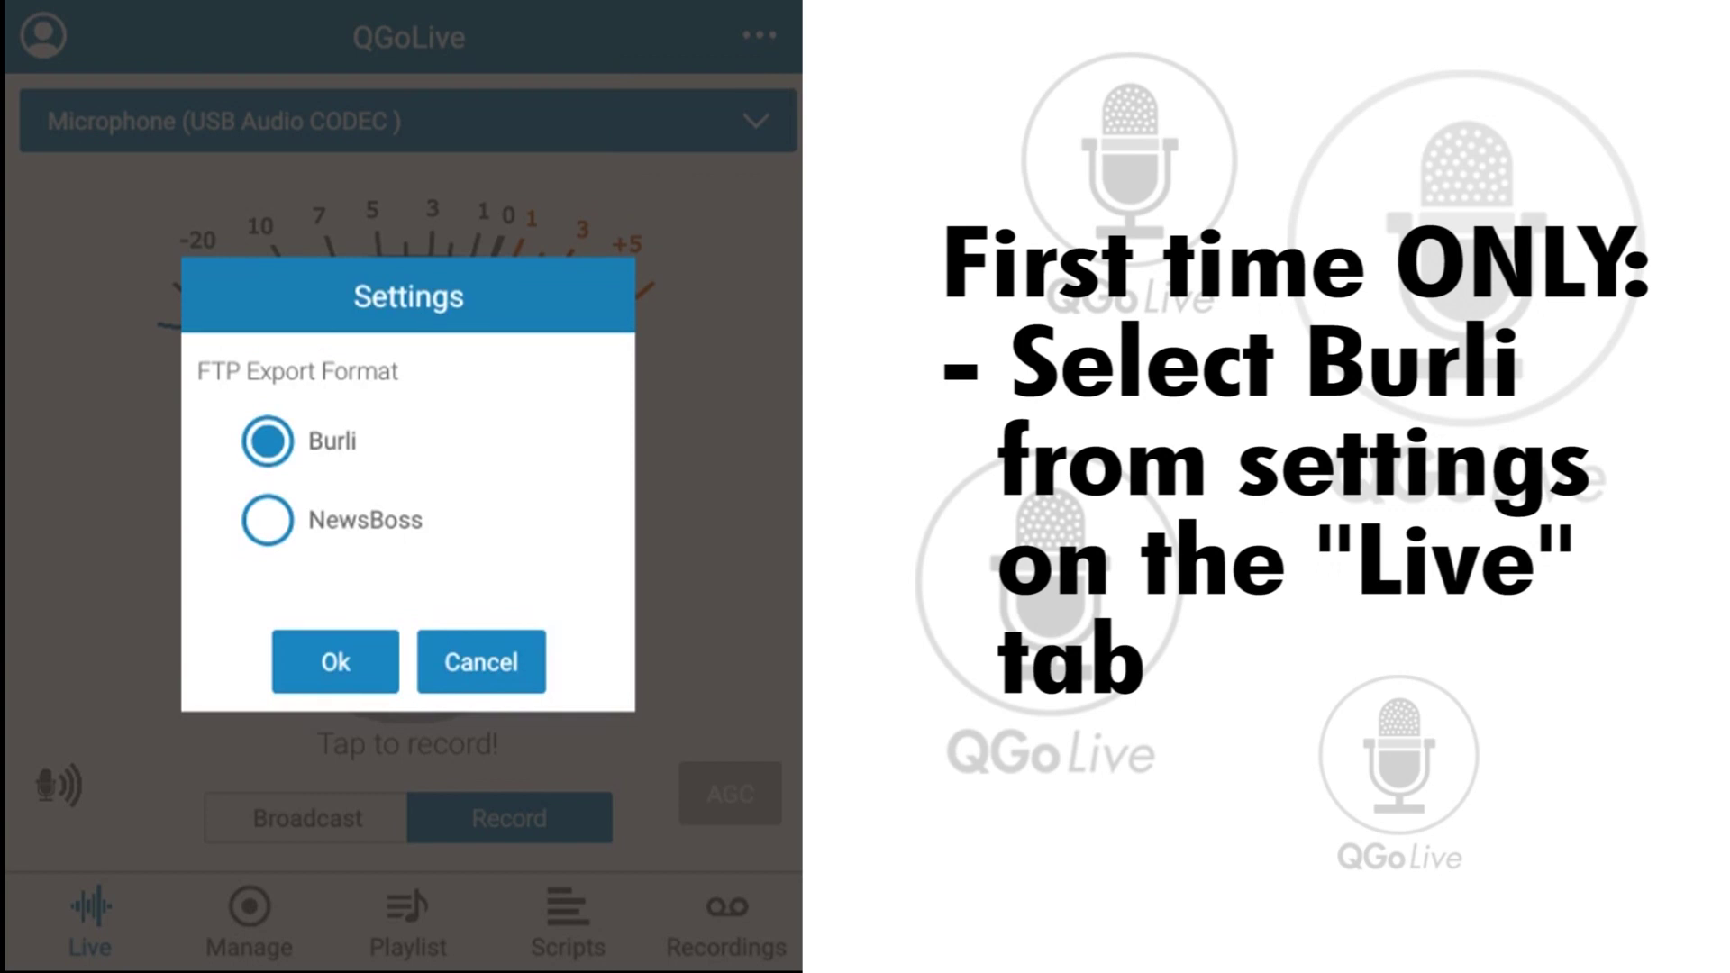
pyautogui.click(335, 661)
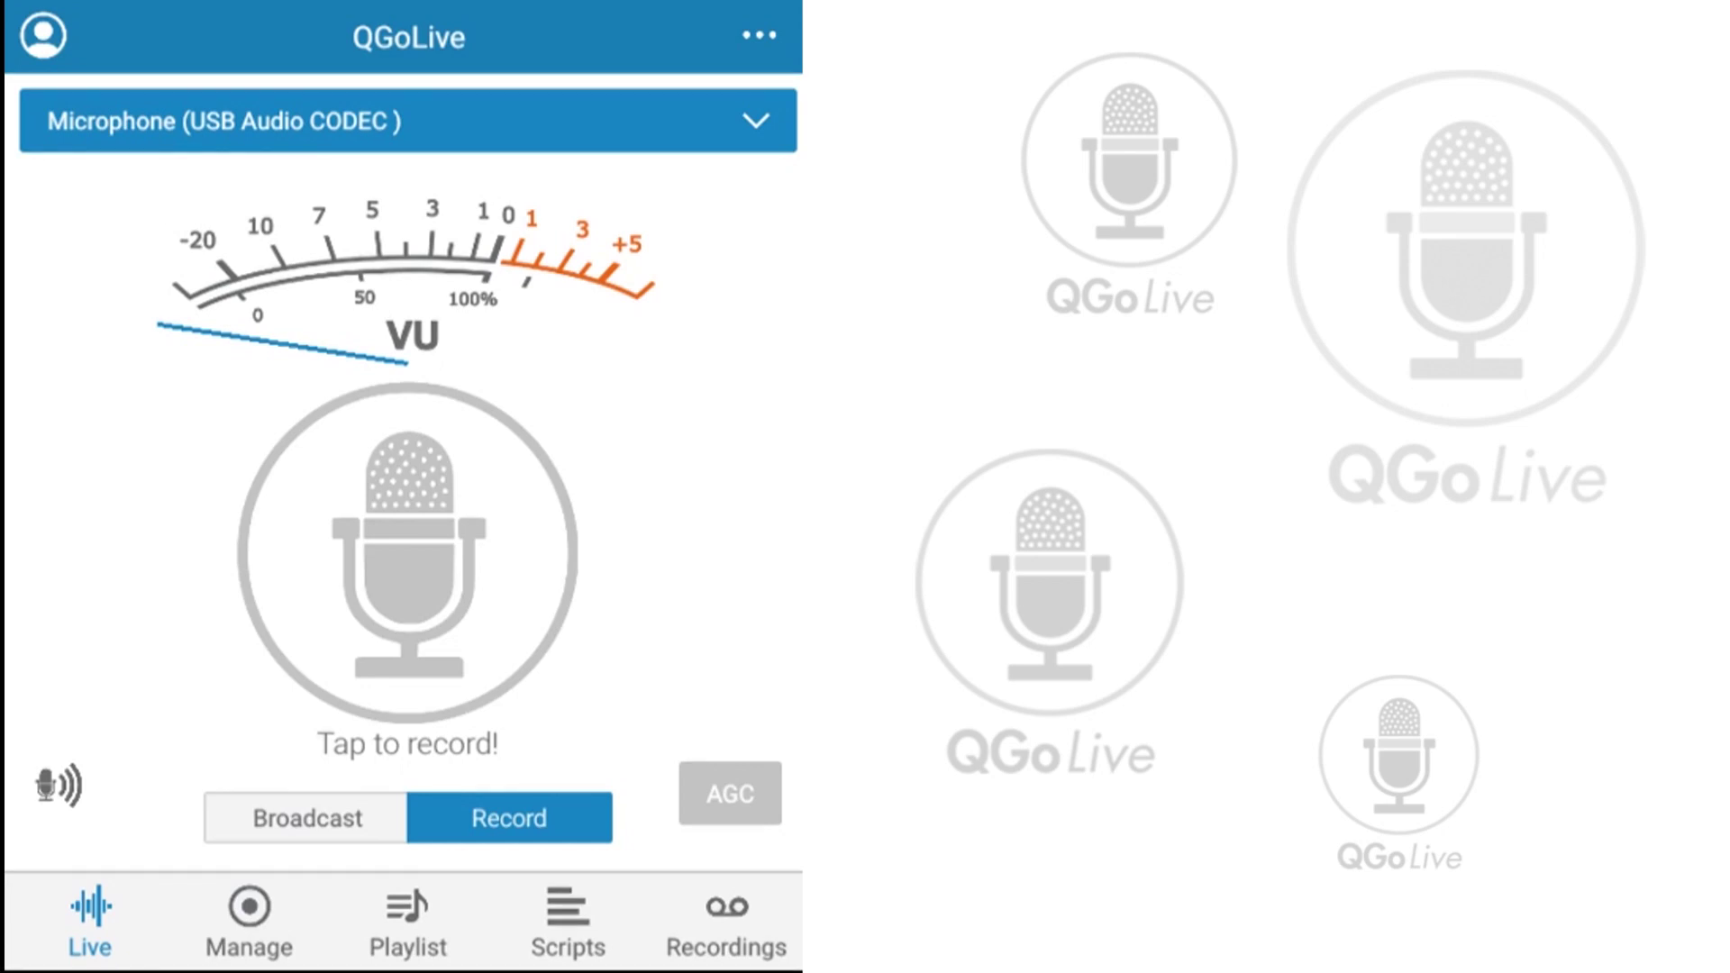
pyautogui.click(406, 919)
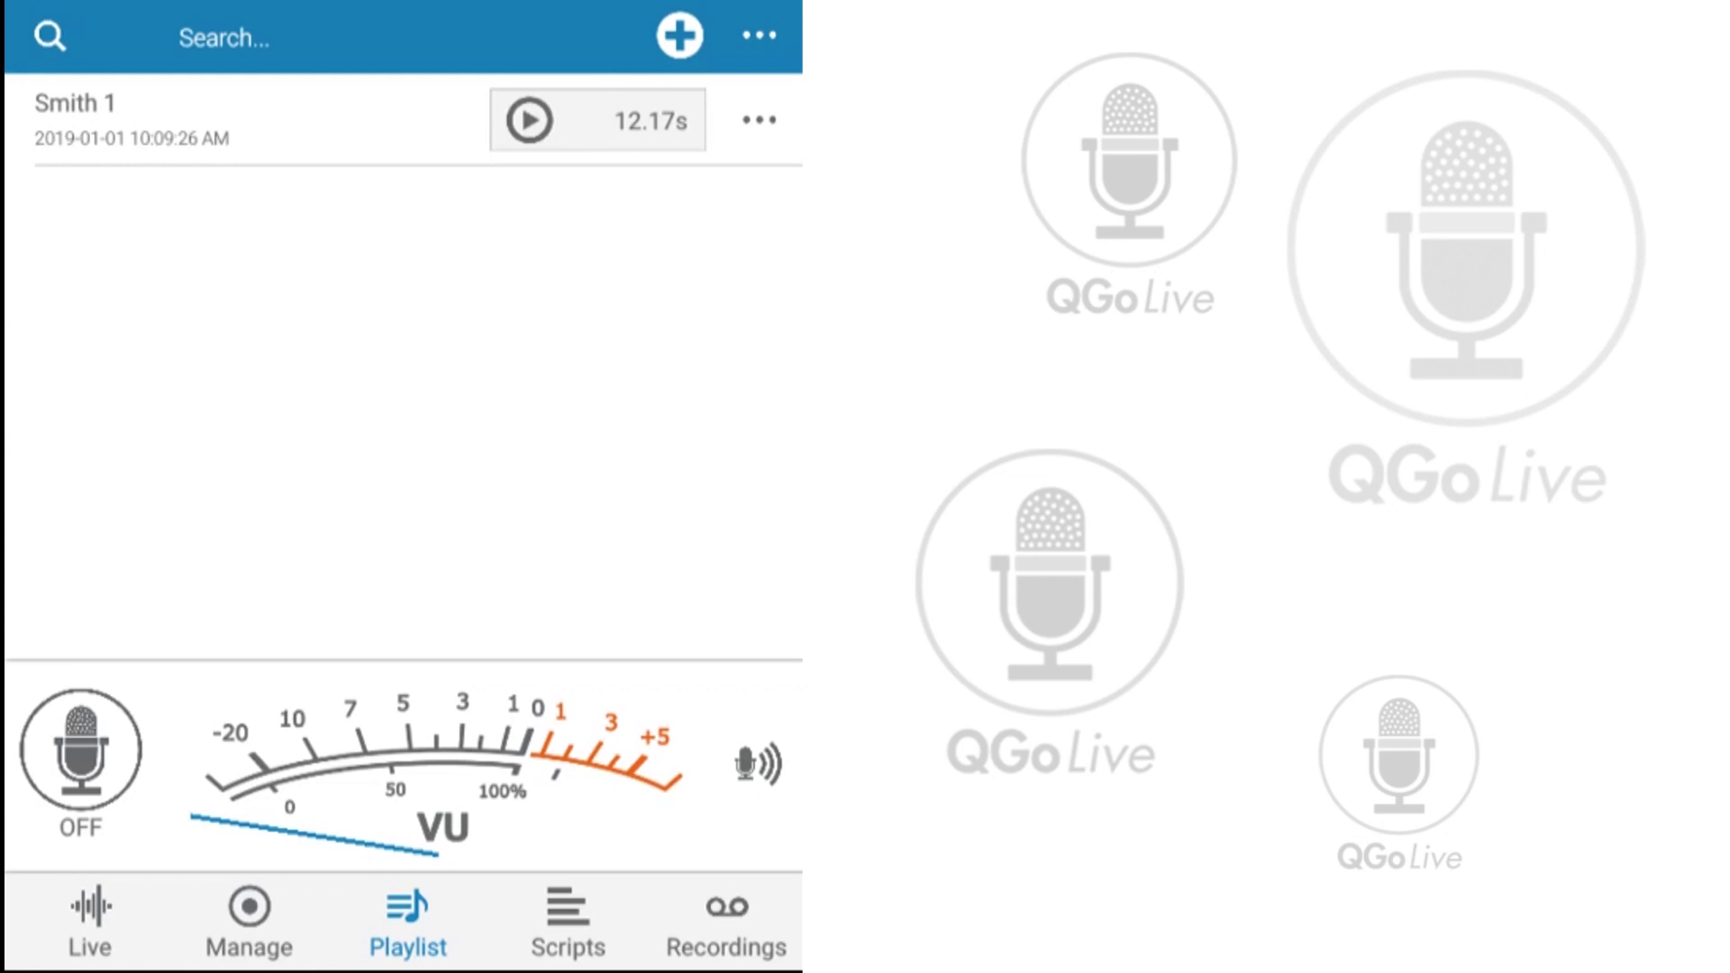
# Start a Burli export of the Smith 1 clip from its row menu
pyautogui.click(759, 119)
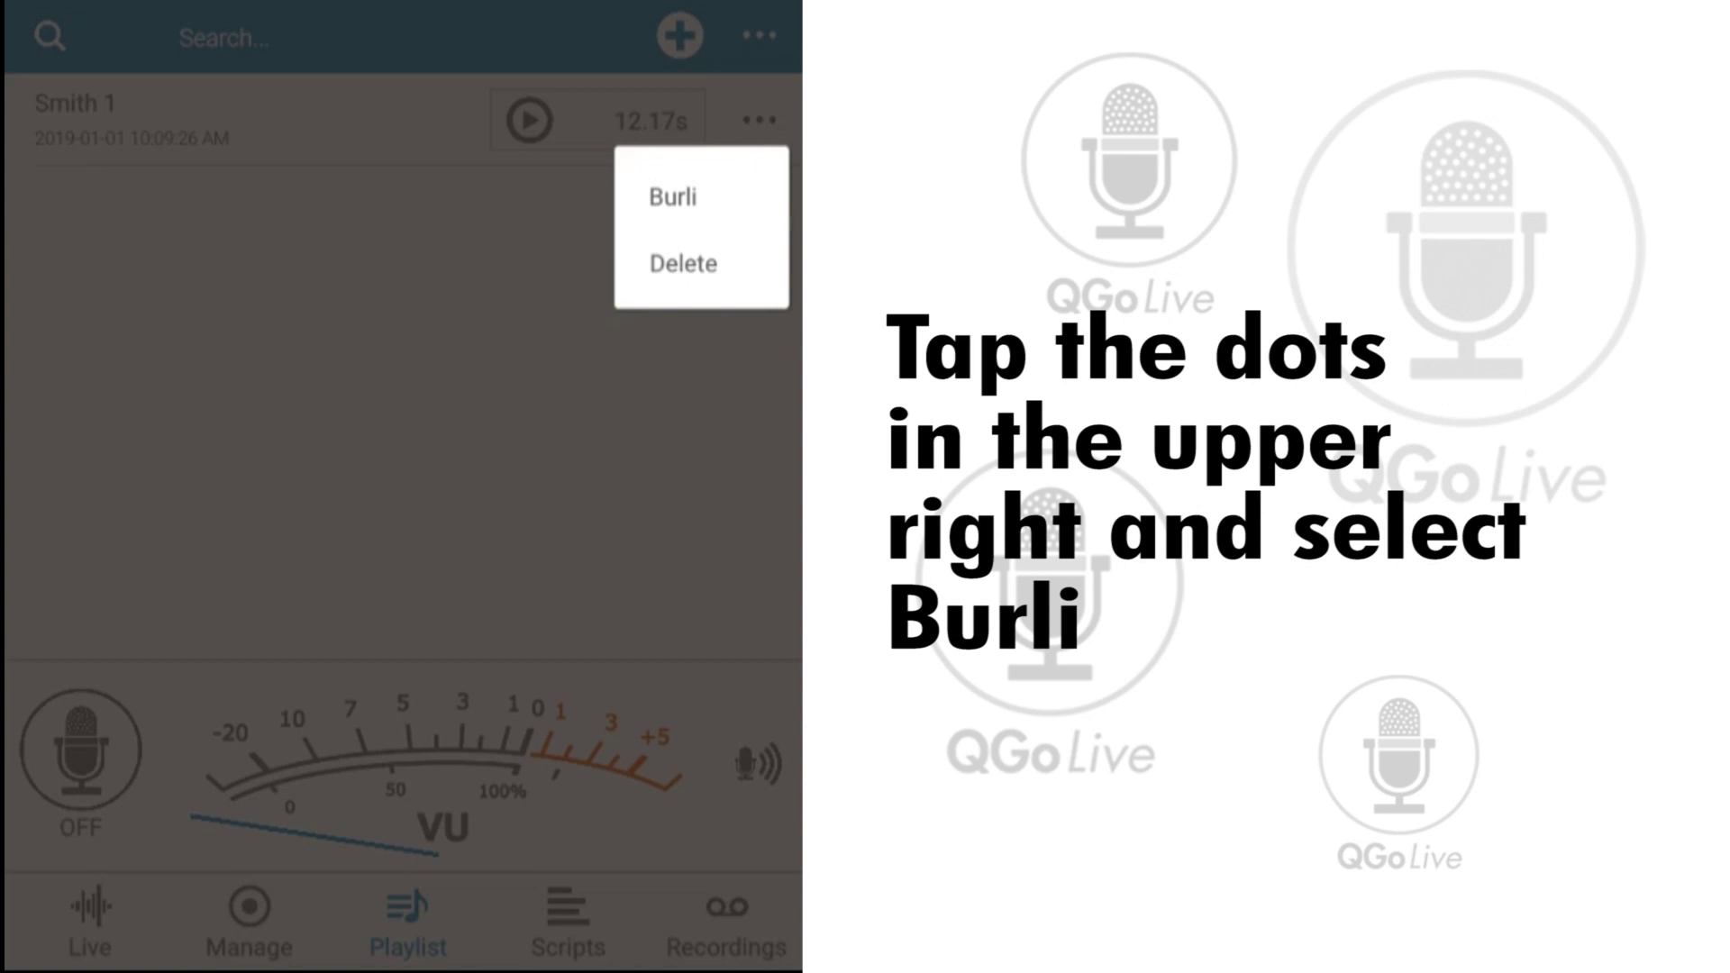
pyautogui.click(672, 196)
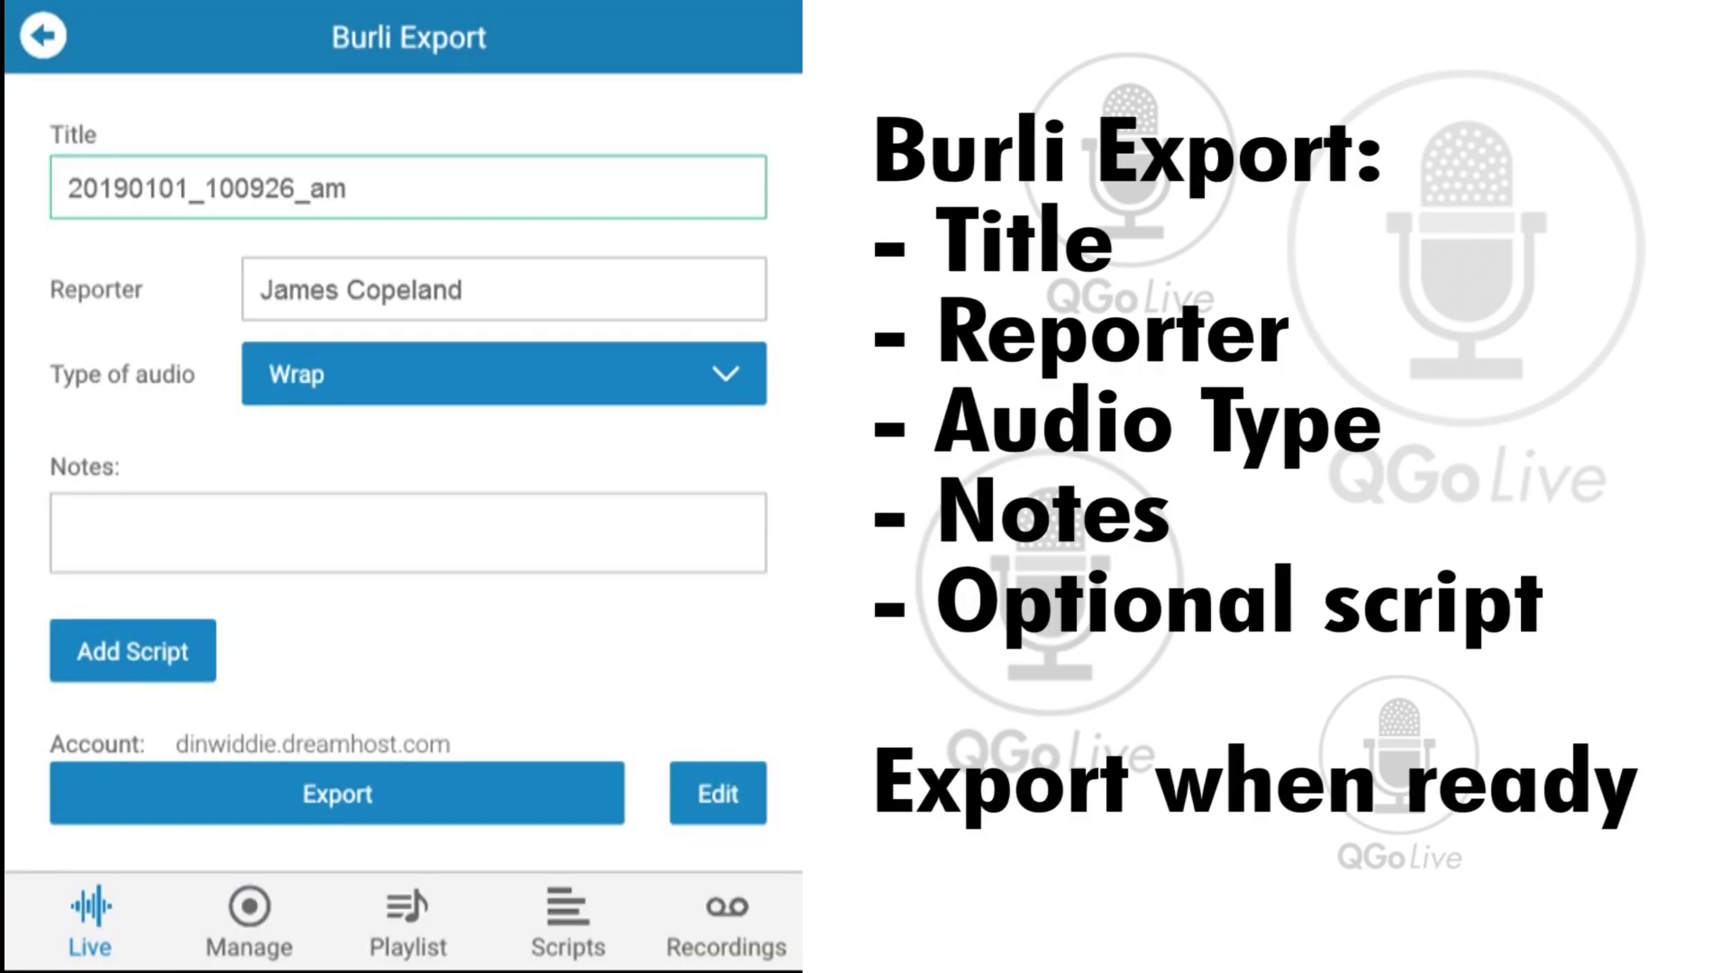
# Fill the export form with title Smith 1, audio type Wrap, and notes
pyautogui.moveTo(346, 188); pyautogui.dragTo(67, 188)
pyautogui.write('Smith 1')
pyautogui.click(503, 373)
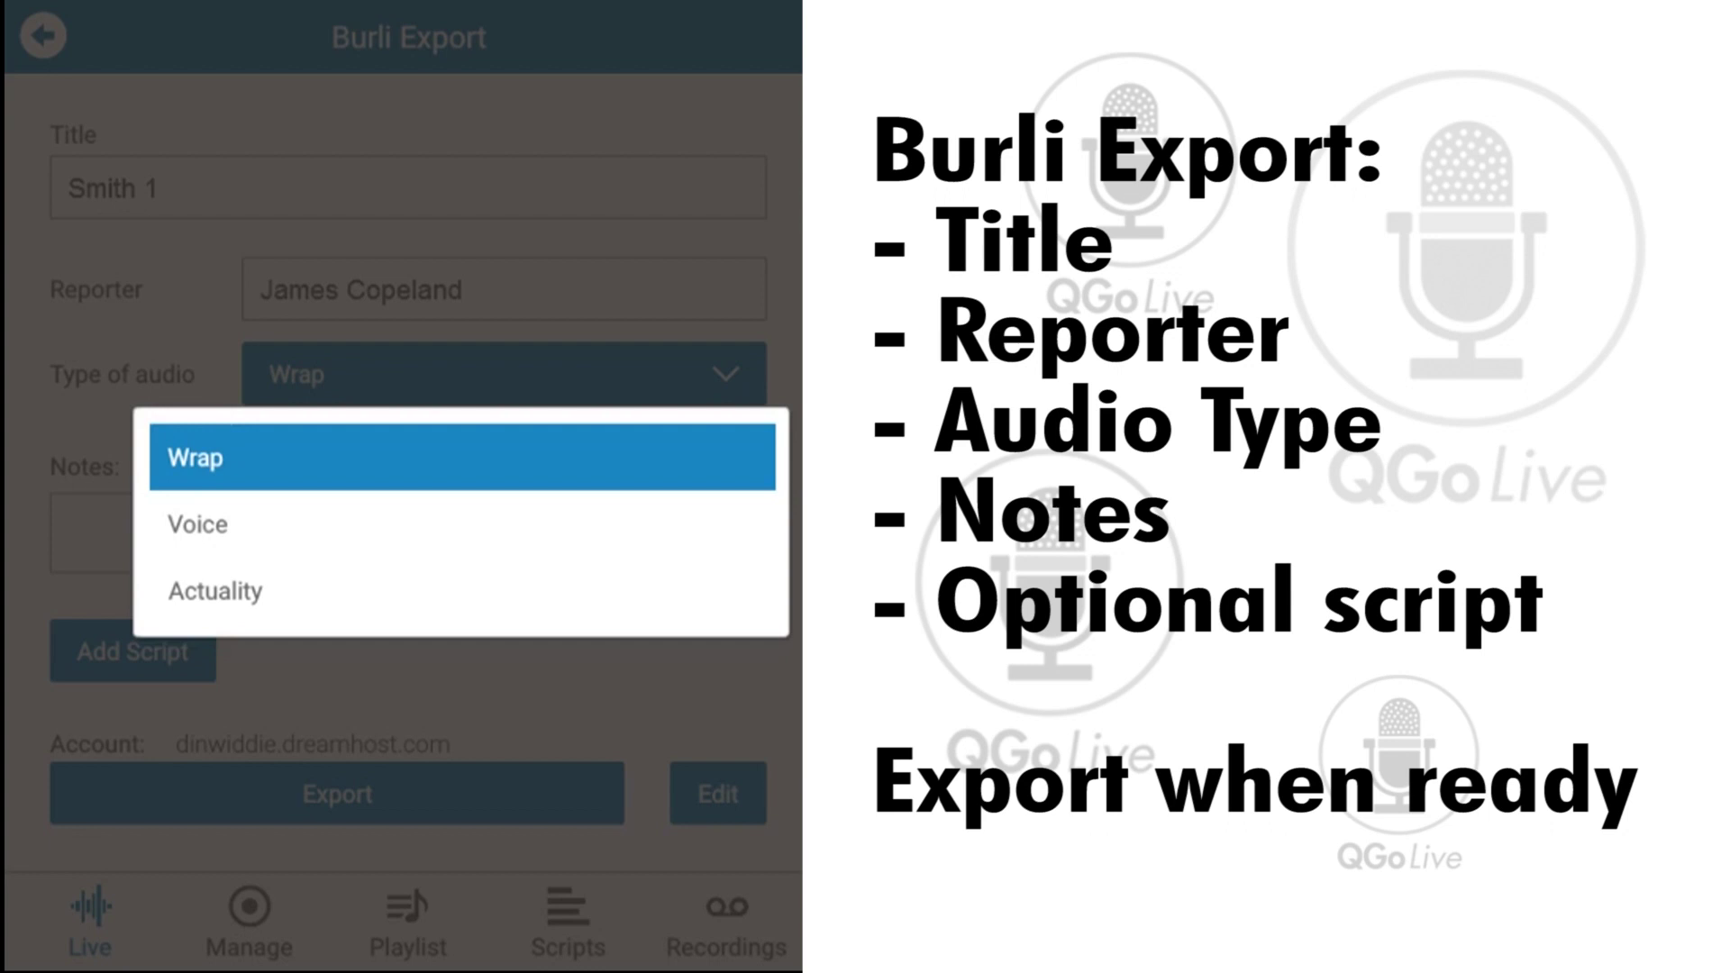
pyautogui.click(463, 457)
pyautogui.click(409, 533)
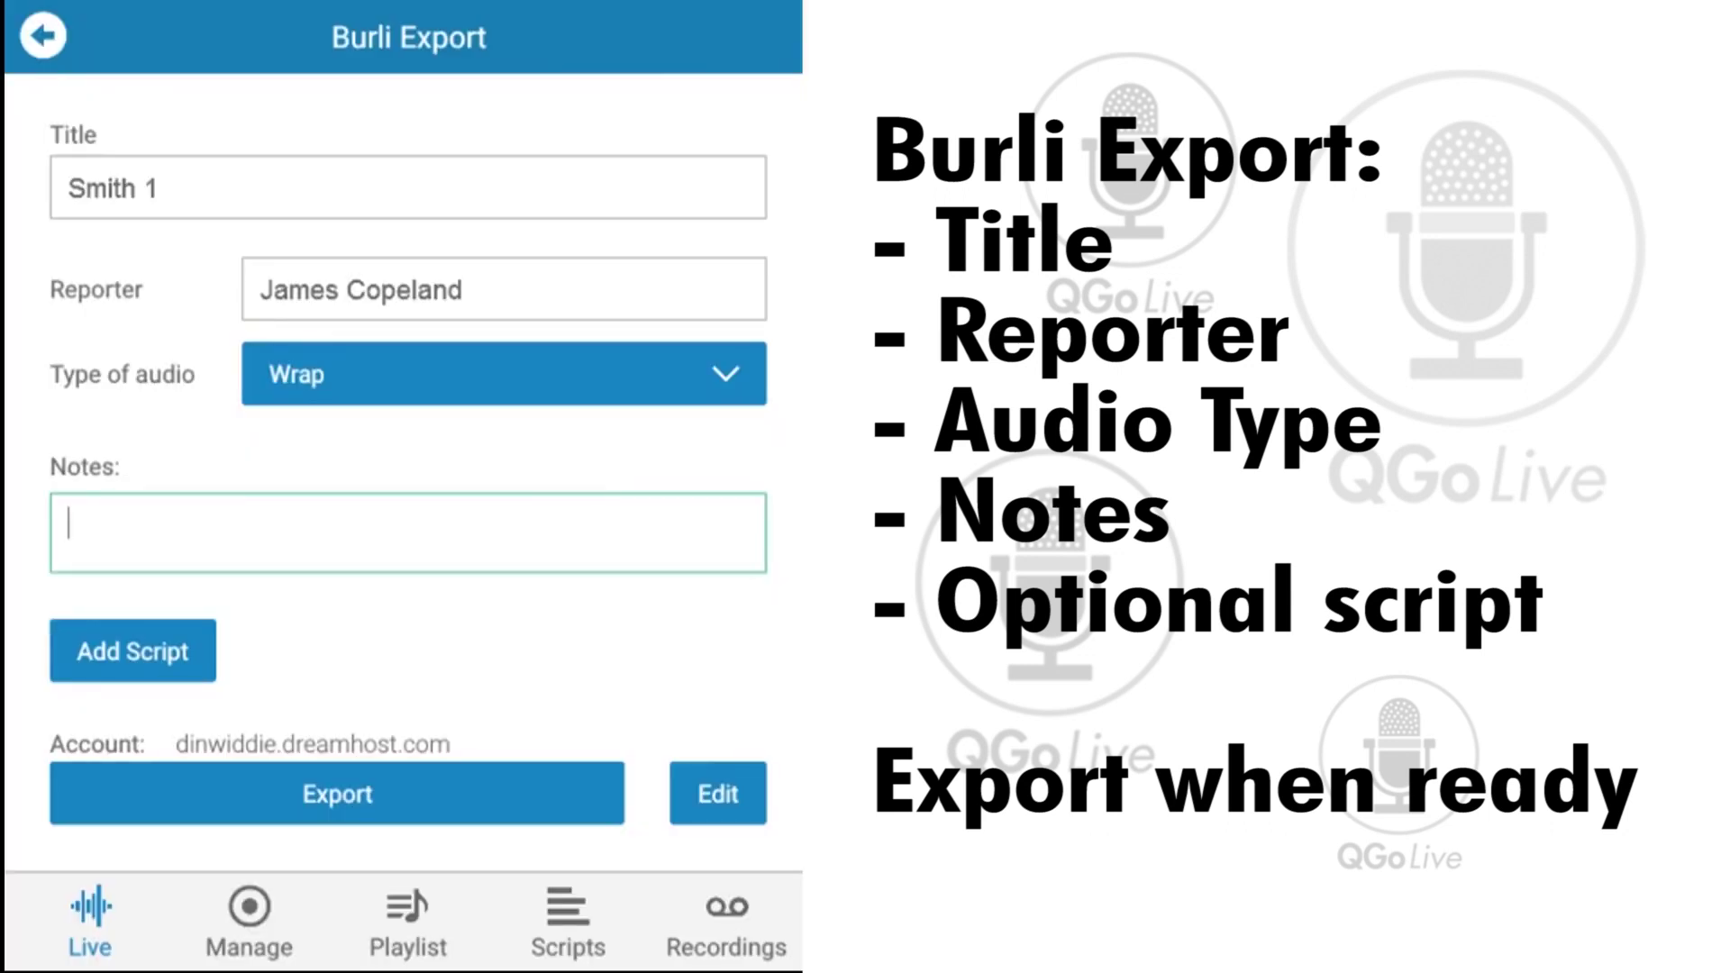
# Upload Smith 1 over FTP and confirm the completed upload
pyautogui.click(336, 794)
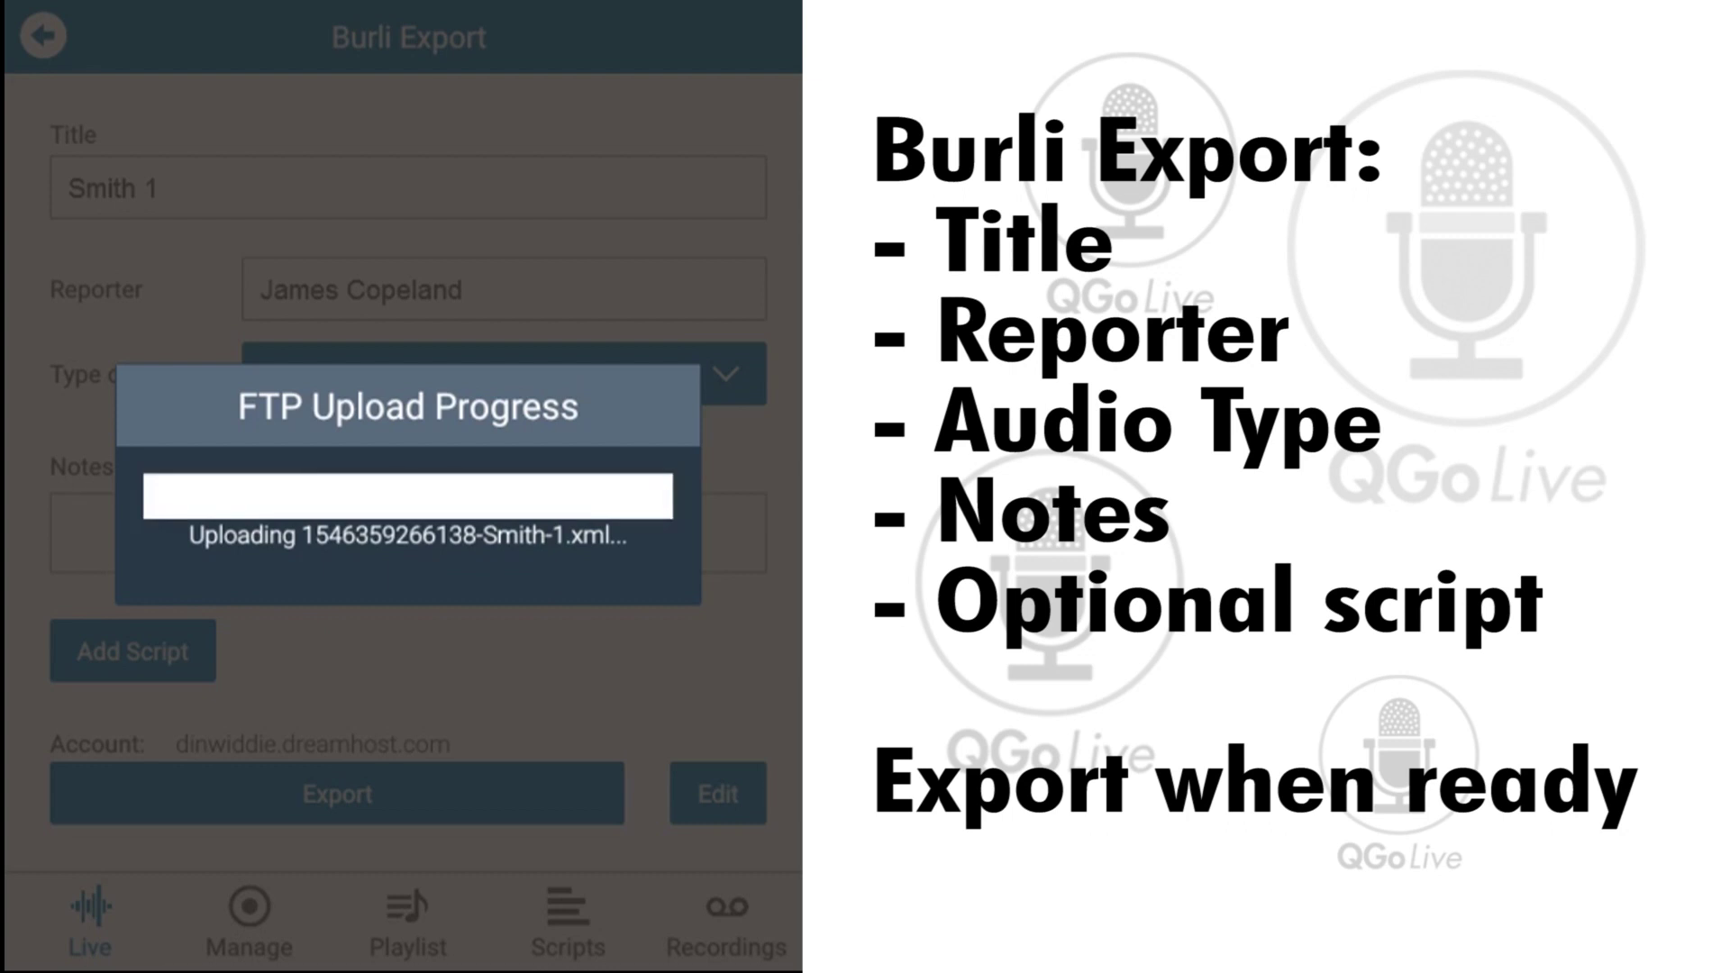
pyautogui.click(408, 562)
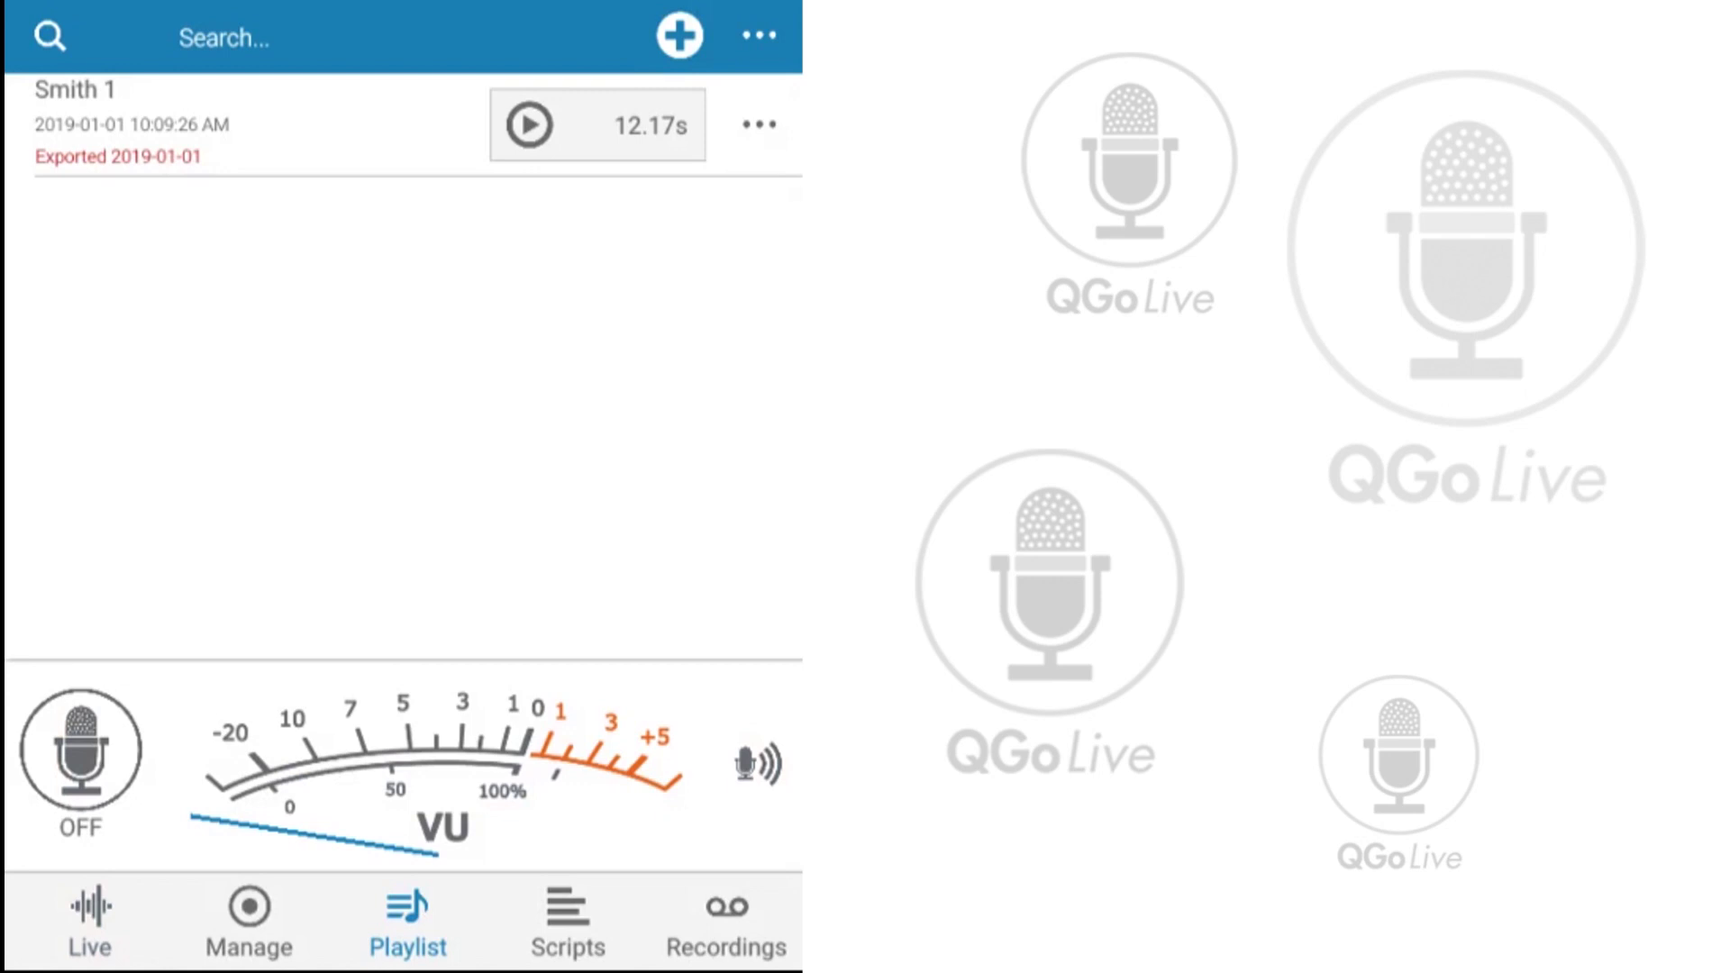
pyautogui.click(725, 927)
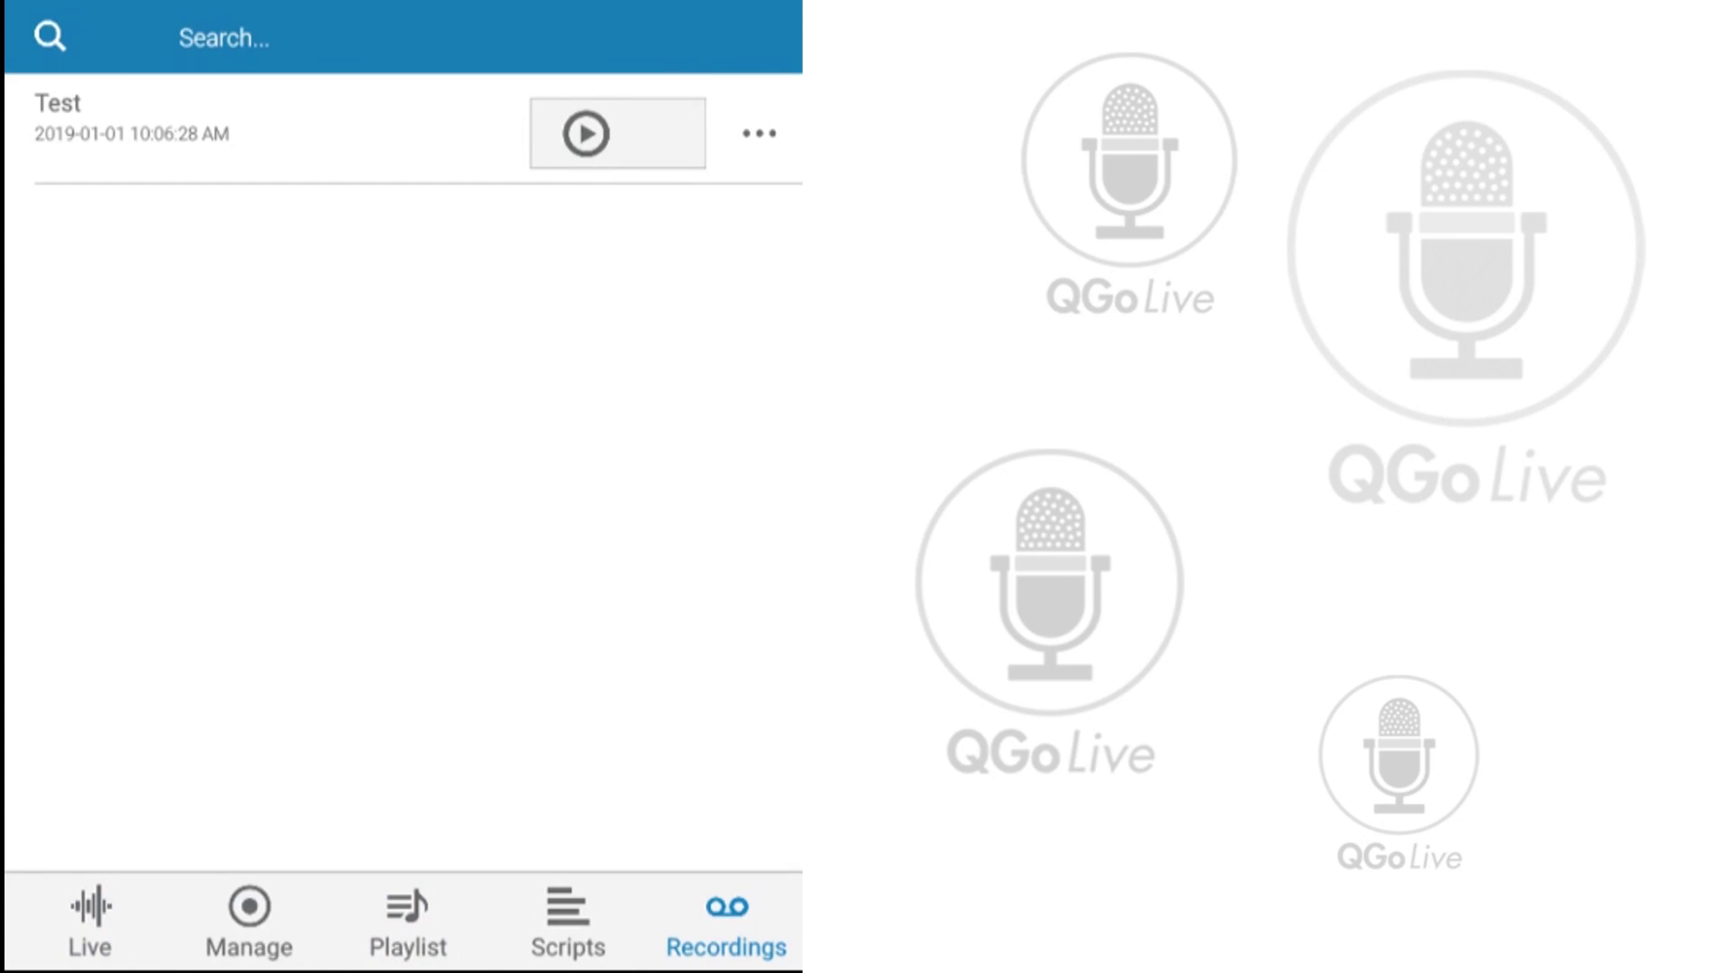
# Start a Burli export of the Test recording and upload it over FTP
pyautogui.click(758, 133)
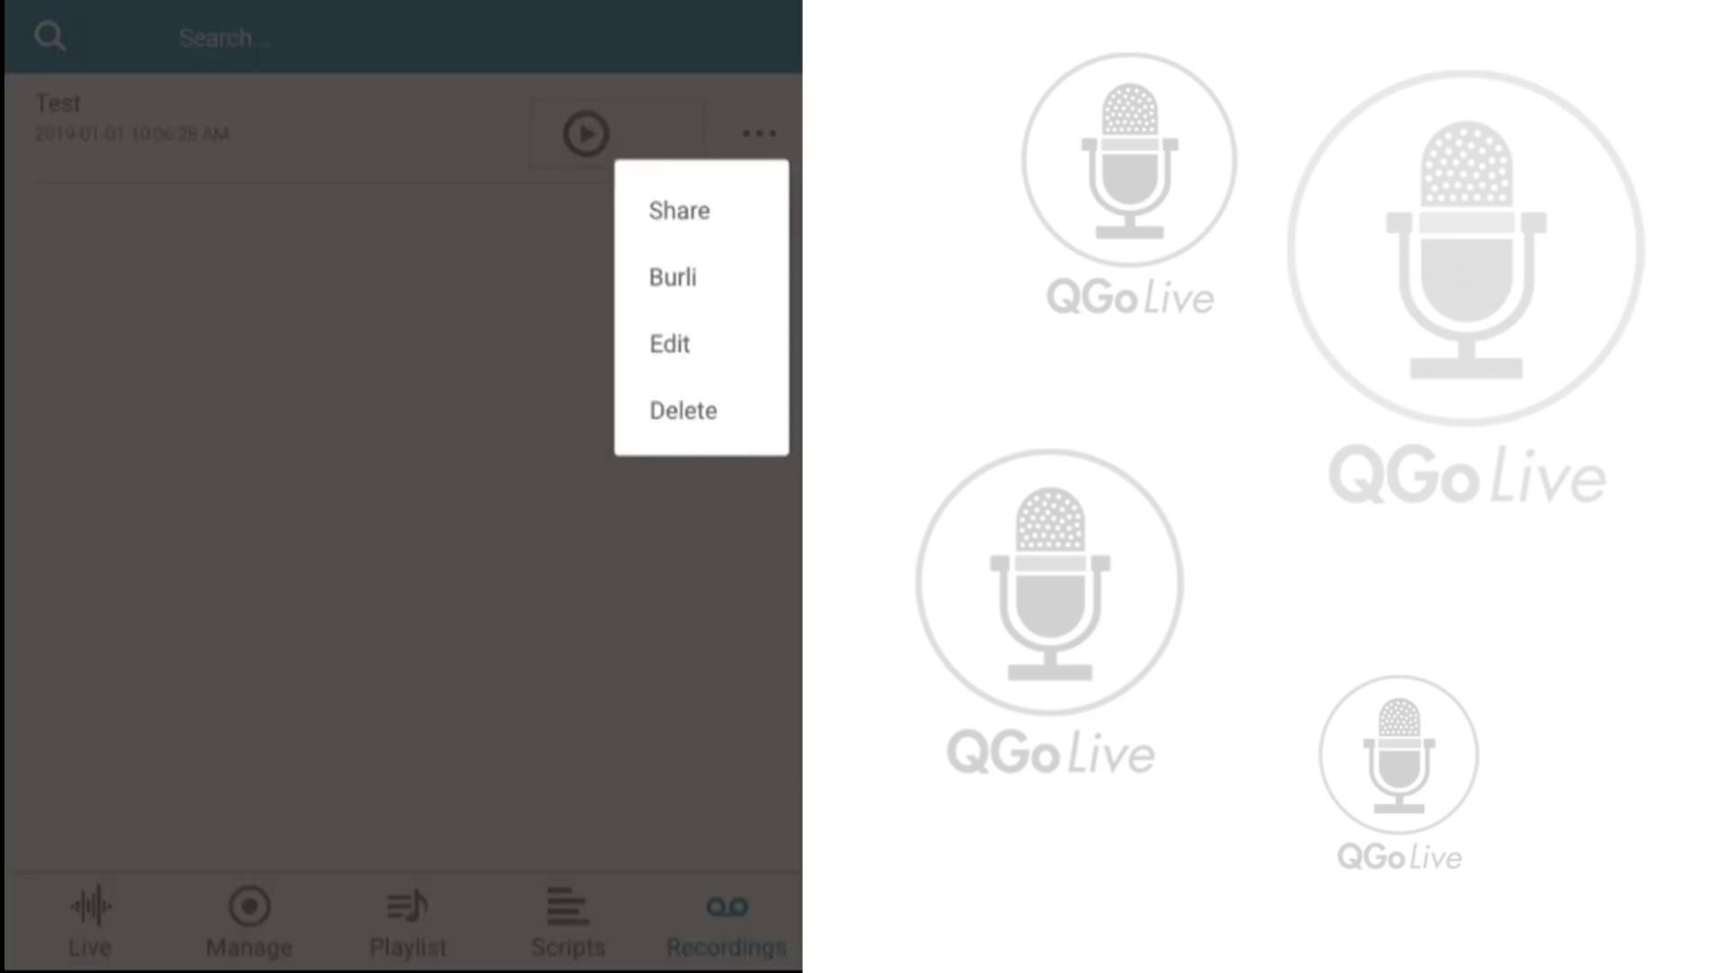
pyautogui.click(673, 278)
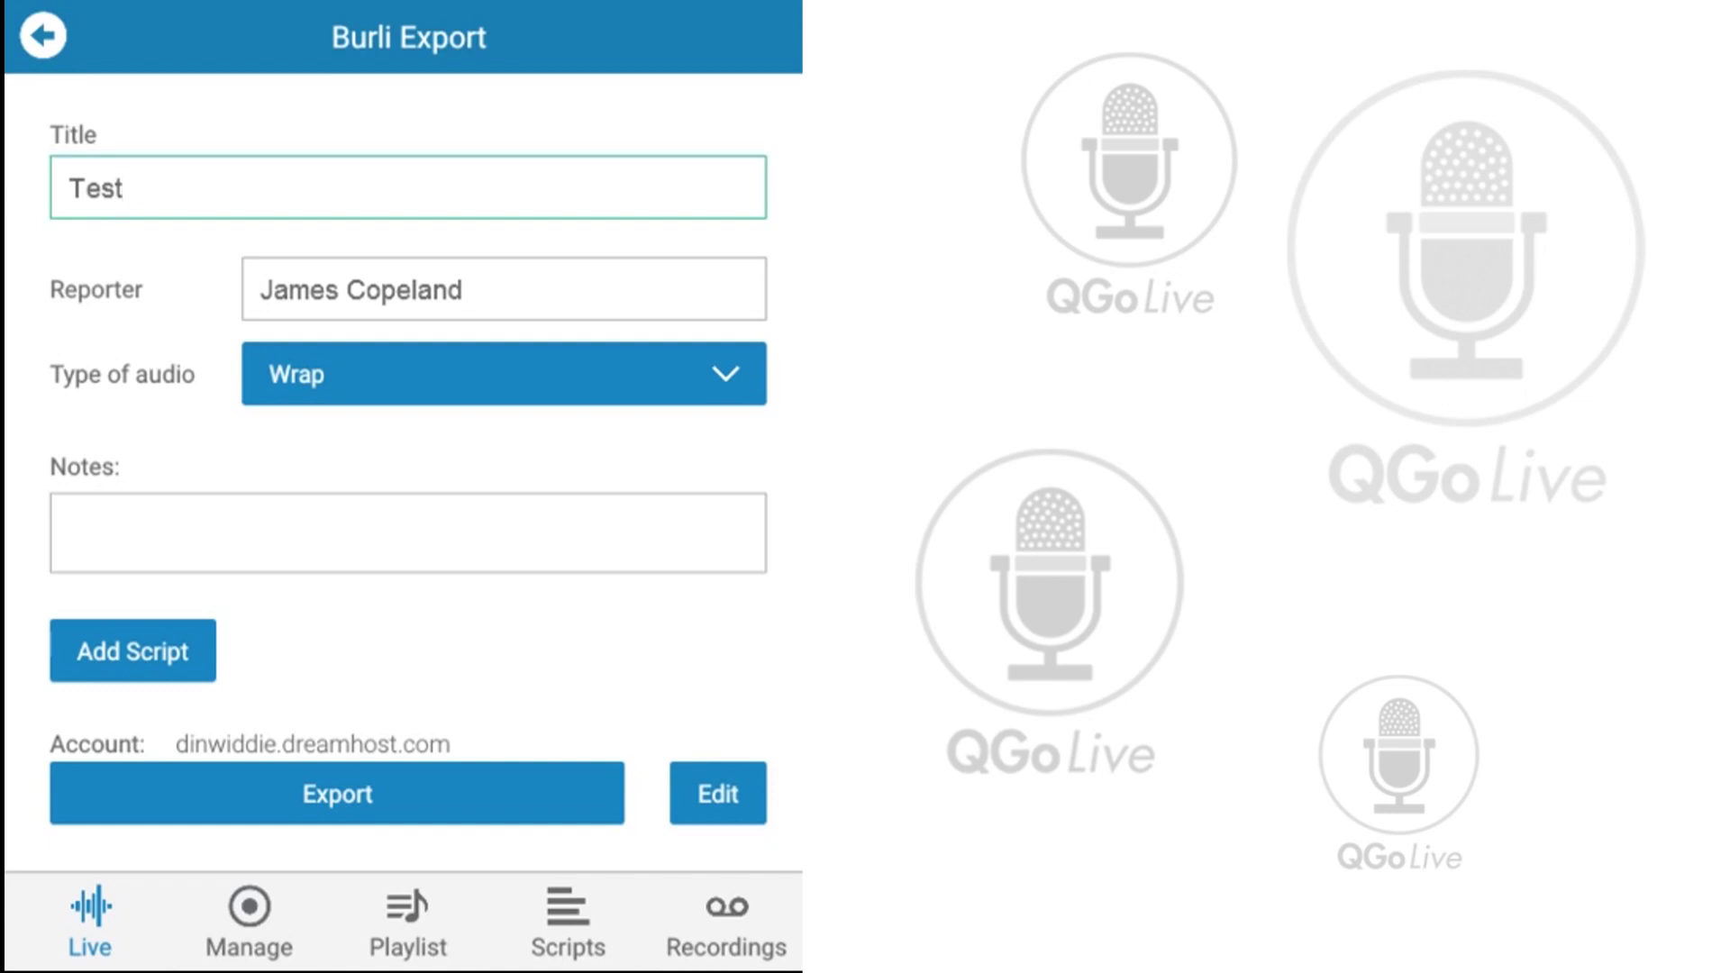
pyautogui.click(337, 794)
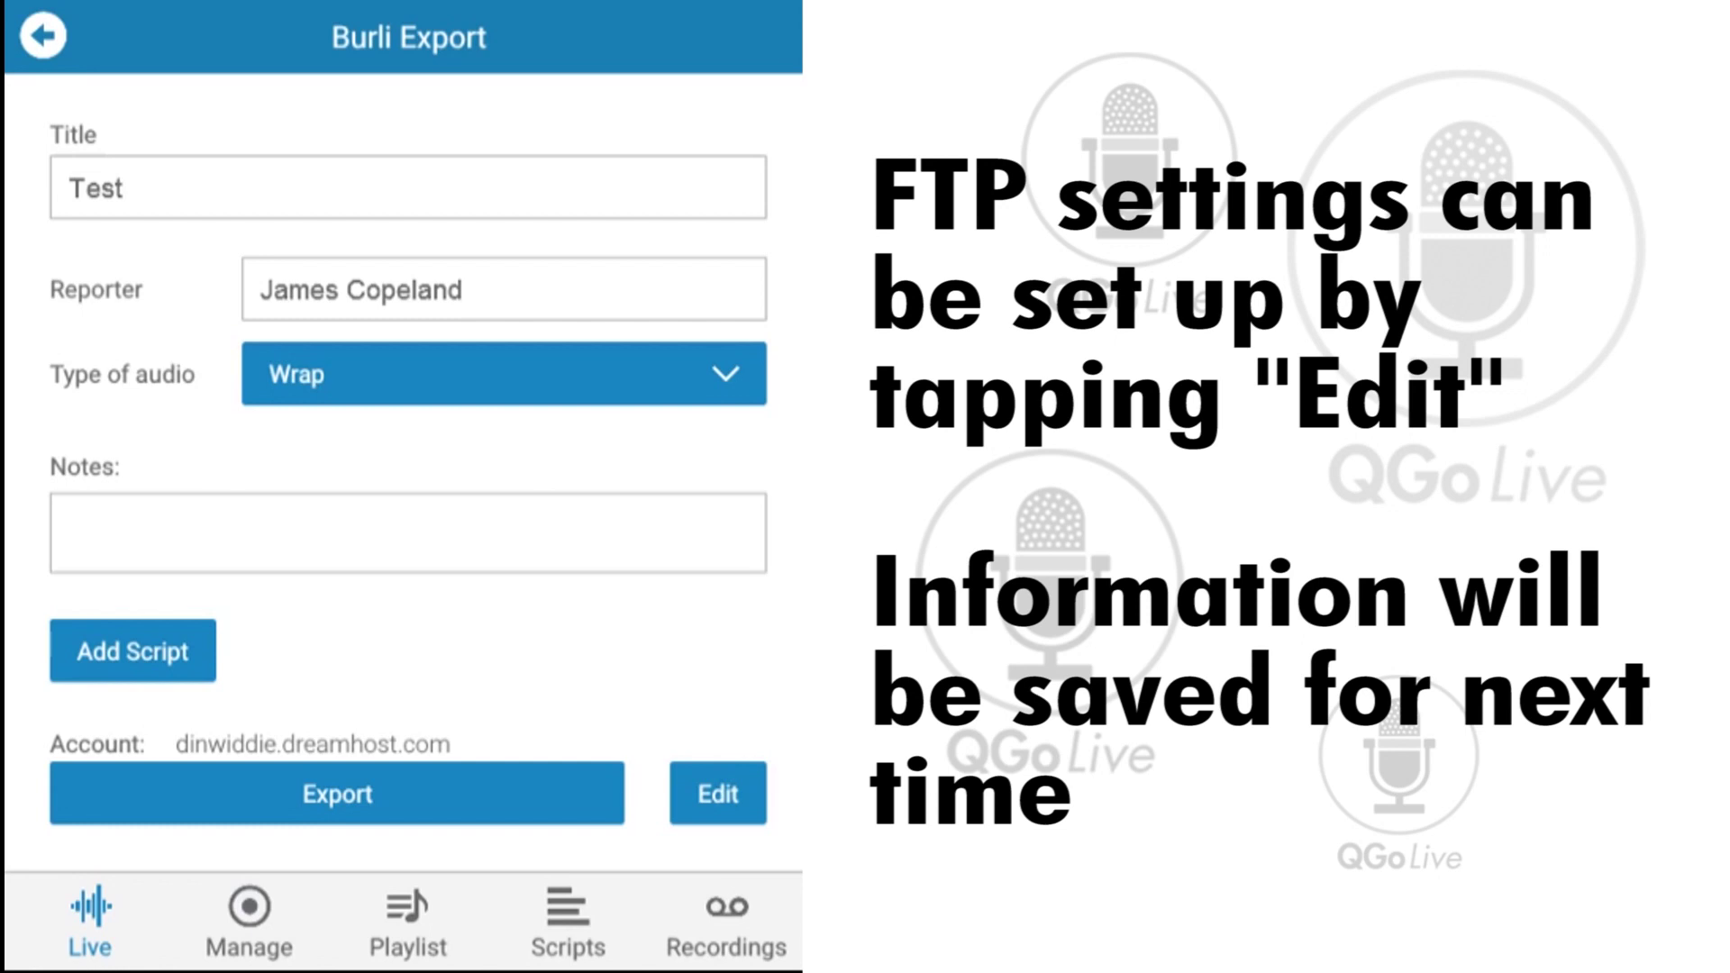
# Open the saved FTP account list, which shows dinwiddie.dreamhost.com
pyautogui.click(717, 794)
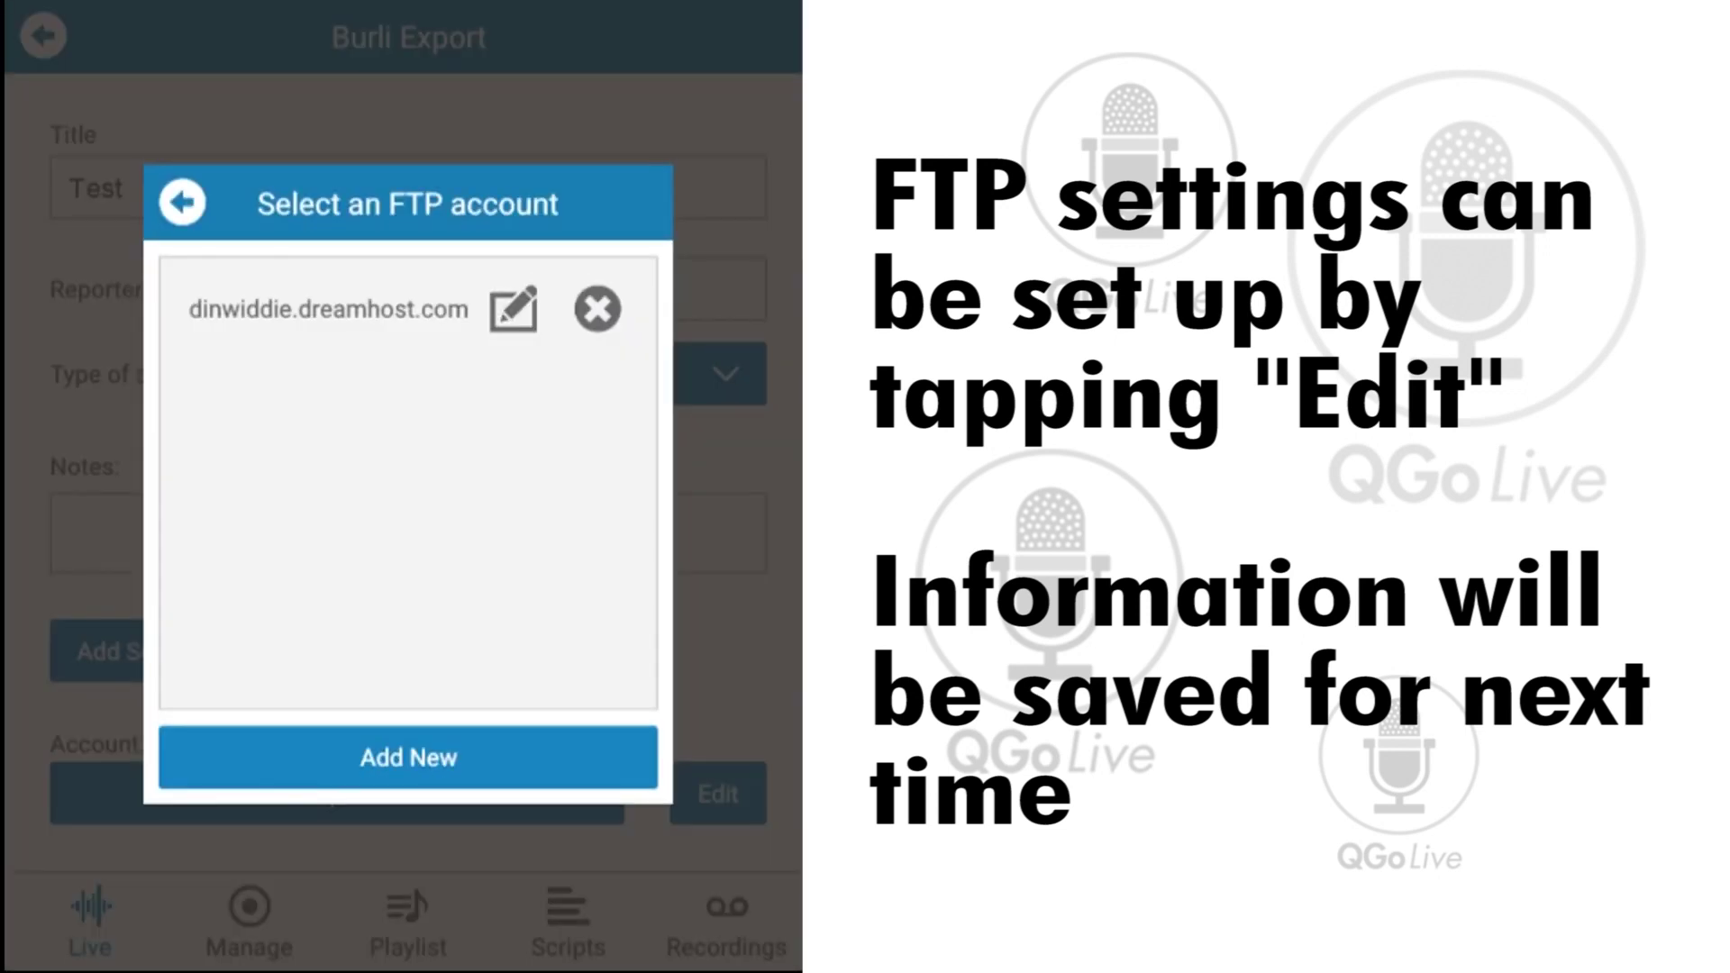